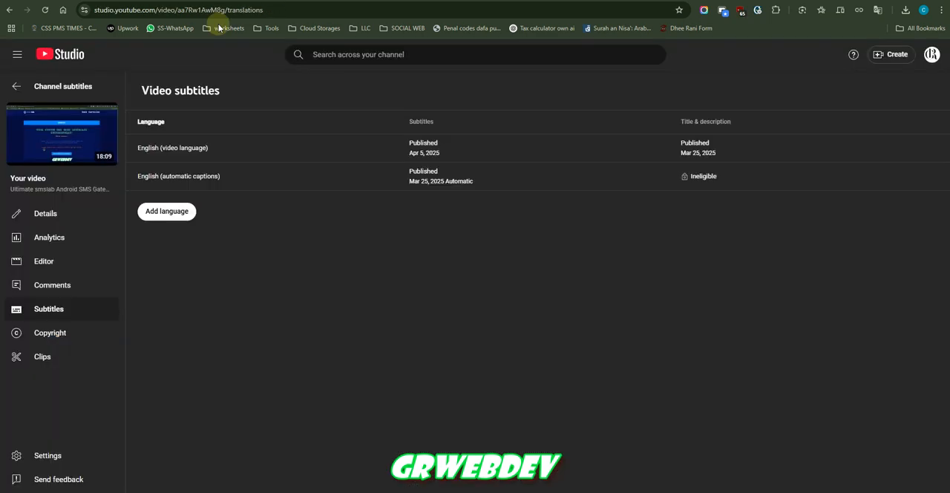
Leave the video's subtitles page and return to the channel-wide subtitles list.
left_click(40, 91)
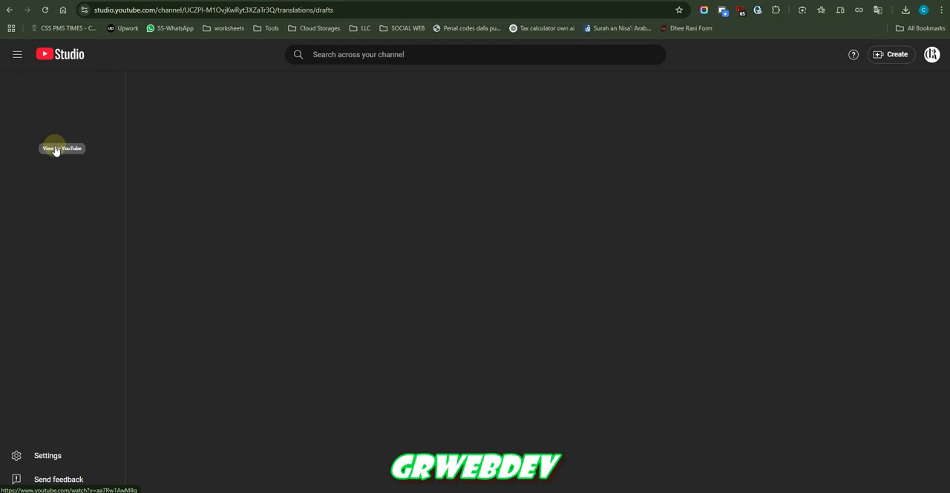
left_click(66, 212)
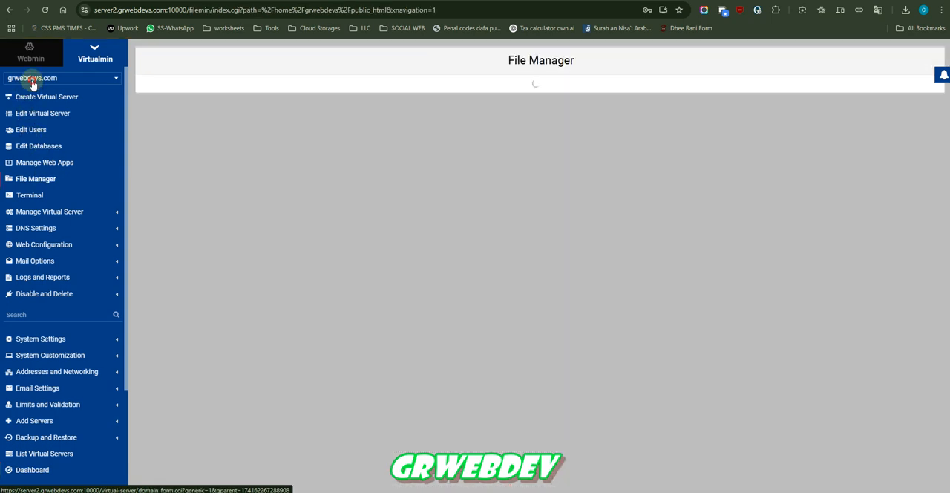
In Virtualmin's file manager, examine both pages of the grwebdevs.com public_html folder for the XenForo files and the upload folder.
left_click(32, 81)
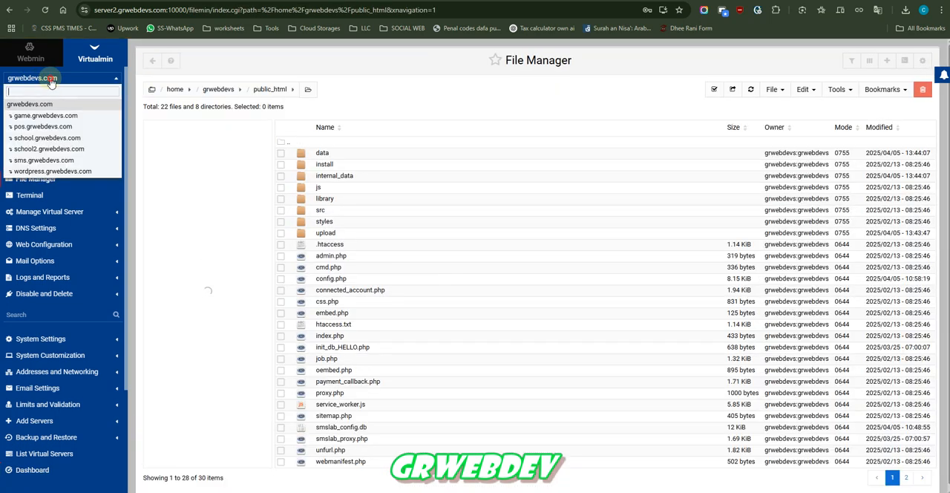
left_click(42, 75)
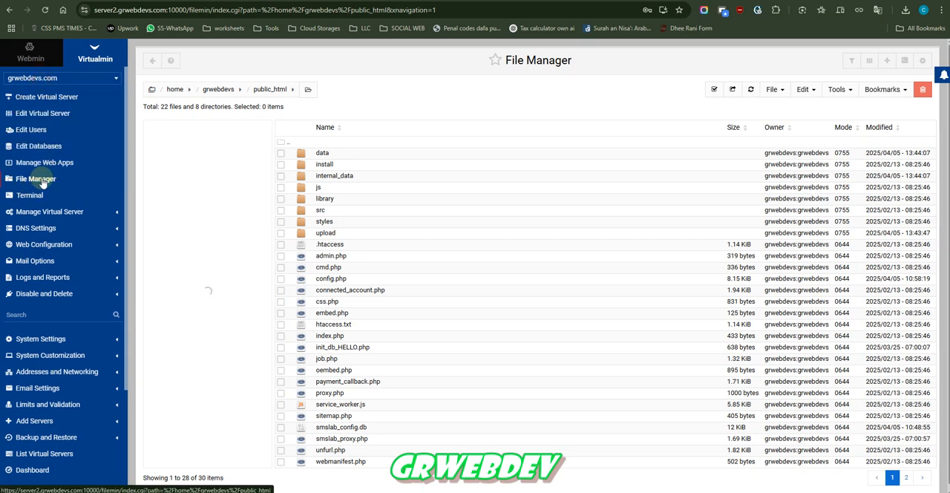
scroll(375, 349, "down", 1)
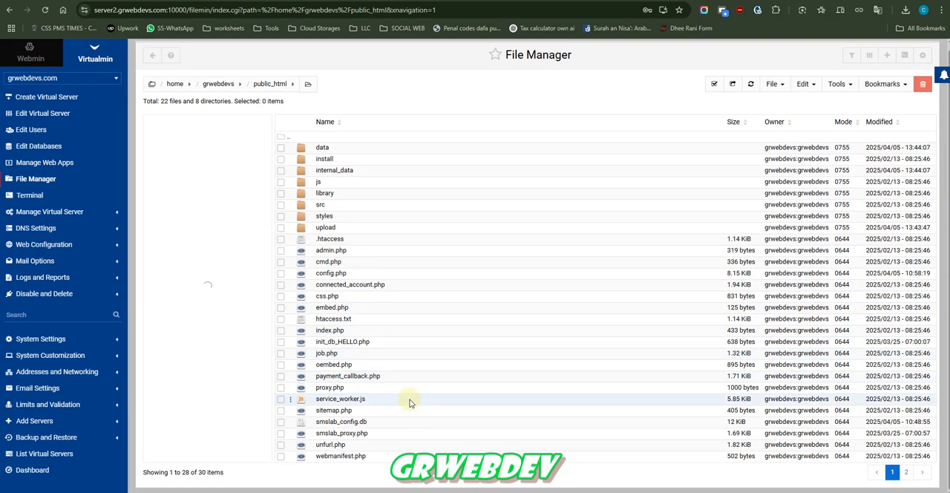
left_click(905, 474)
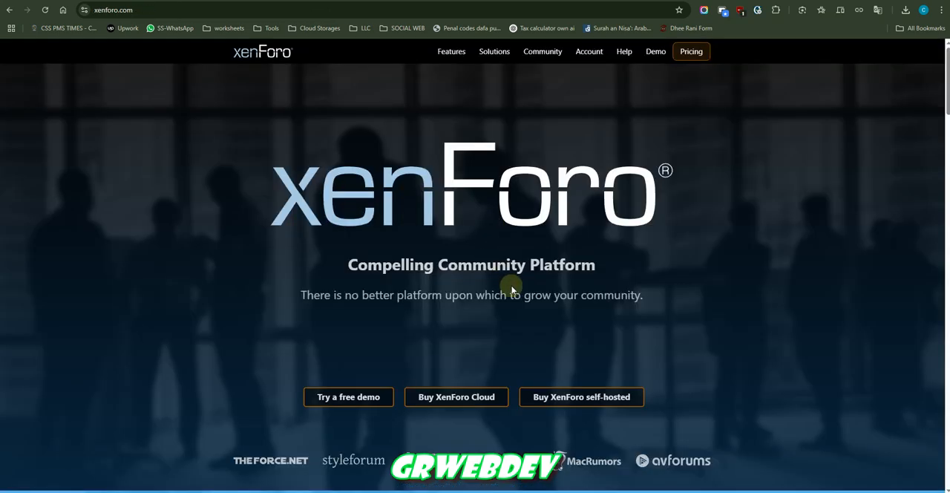
left_click_drag(521, 289, 373, 126)
left_click(326, 96)
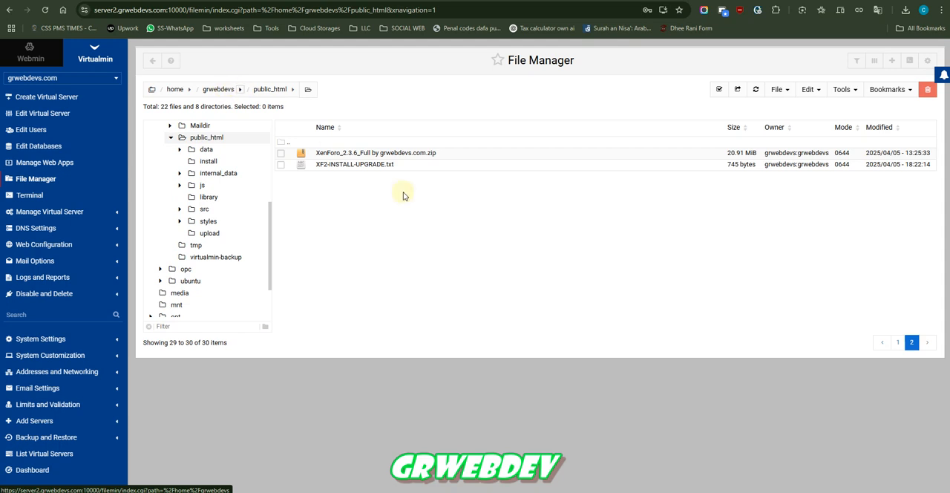
left_click(897, 343)
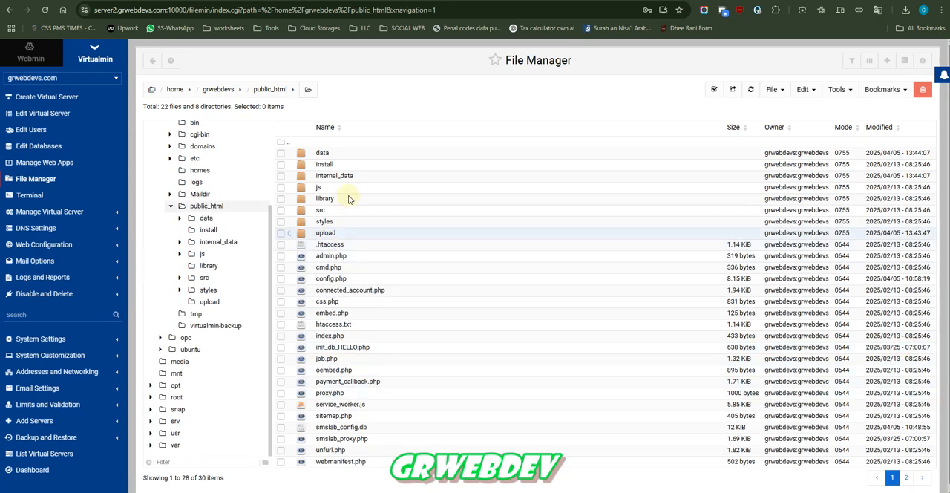
left_click(327, 232)
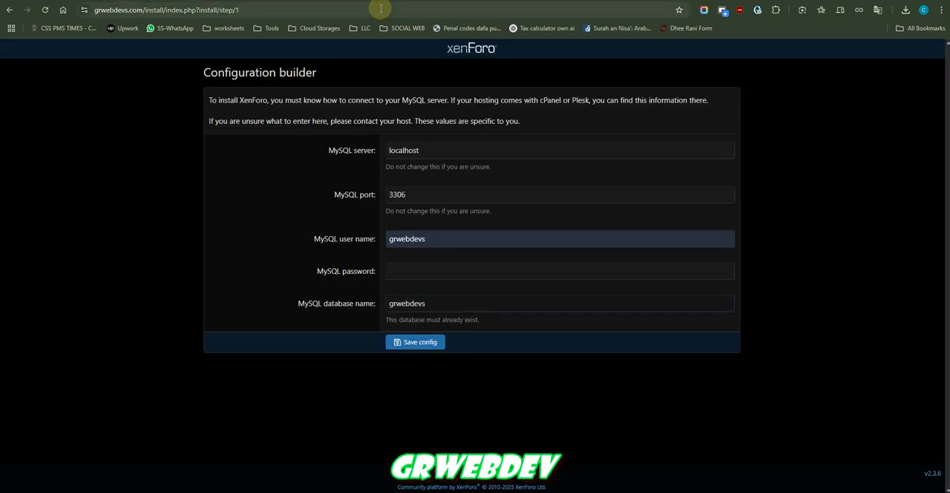
Shorten the installer address to the bare domain and open the grwebdevs.com home page.
left_click(380, 8)
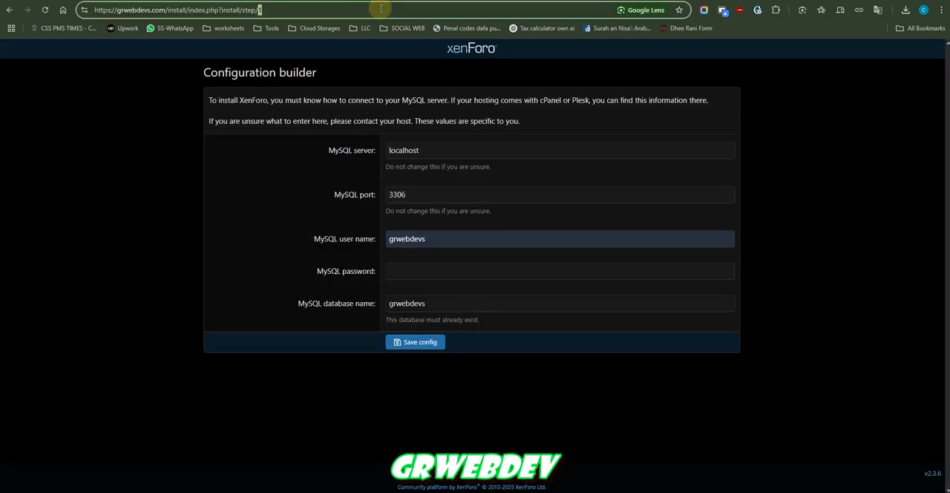
key("BackSpace")
key("BackSpace")
key("BackSpace")
key("BackSpace")
key("BackSpace")
key("BackSpace")
key("BackSpace")
key("BackSpace")
key("BackSpace")
key("BackSpace")
key("BackSpace")
key("BackSpace")
key("BackSpace")
key("BackSpace")
key("BackSpace")
key("BackSpace")
key("BackSpace")
key("BackSpace")
key("BackSpace")
key("BackSpace")
key("BackSpace")
key("BackSpace")
key("BackSpace")
key("BackSpace")
key("BackSpace")
key("BackSpace")
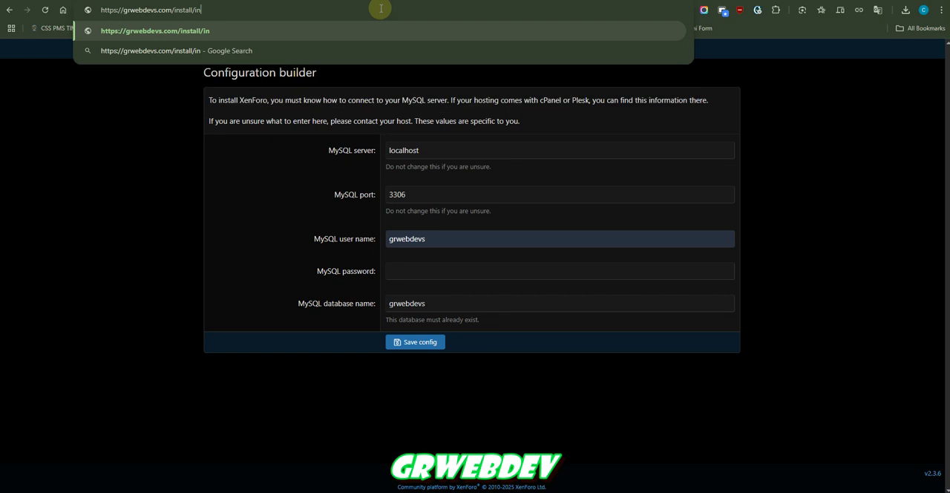
key("Return")
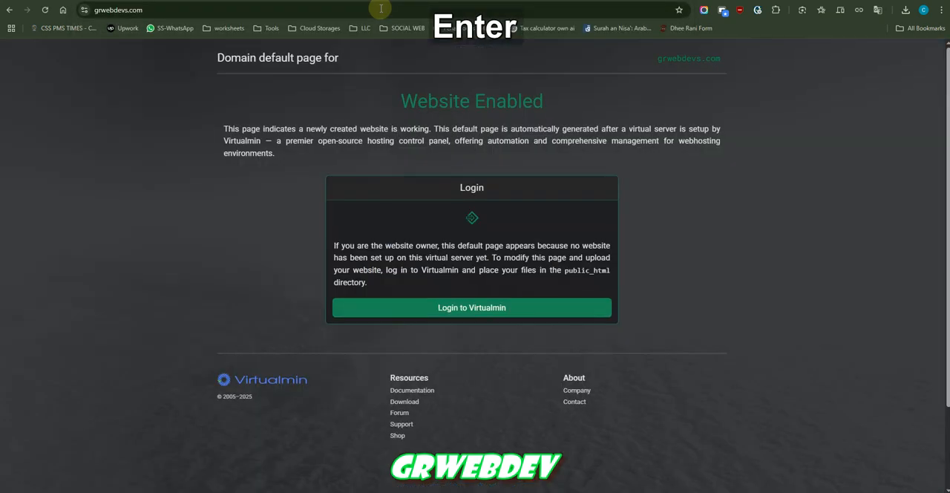
Open the XenForo installer at grwebdevs.com/install and begin the installation.
left_click(380, 8)
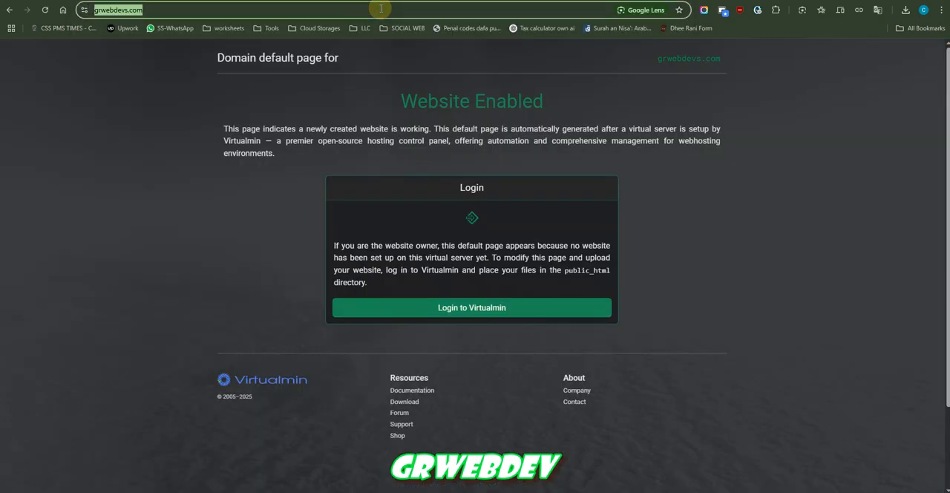
key("Right")
type("/")
type("install")
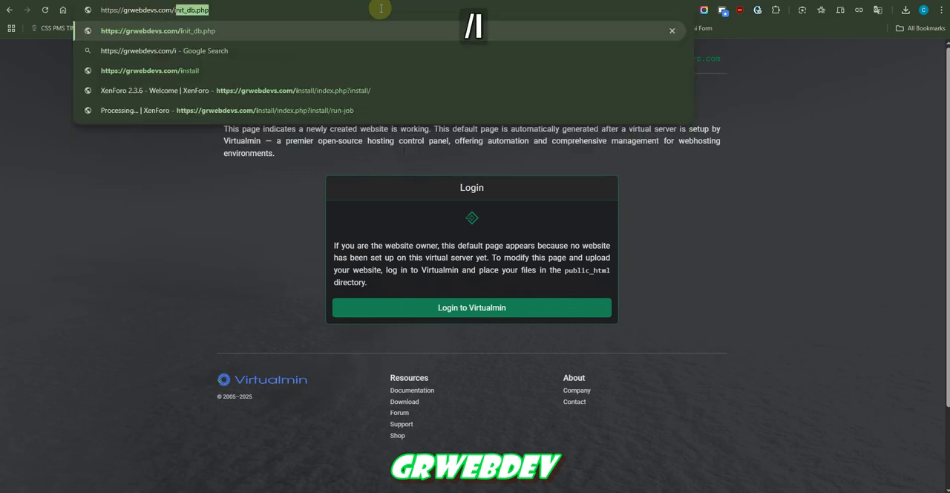
key("Return")
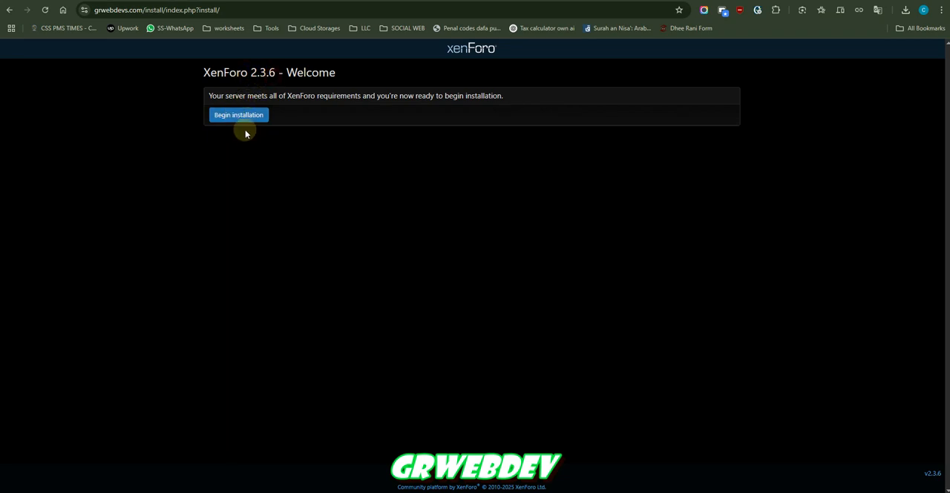
left_click(243, 117)
Set the MySQL user name to grwebdevs, enter the MySQL password and database name, and save the configuration.
left_click(409, 238)
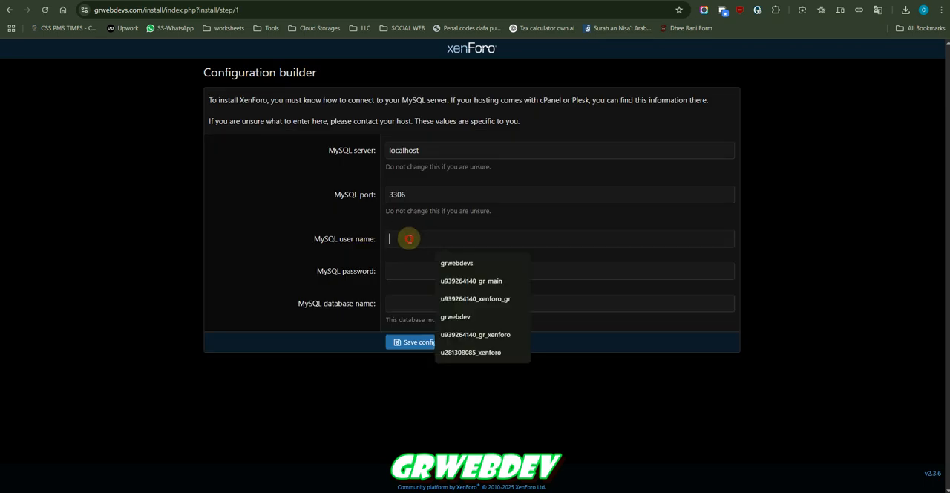
left_click(456, 262)
left_click(407, 300)
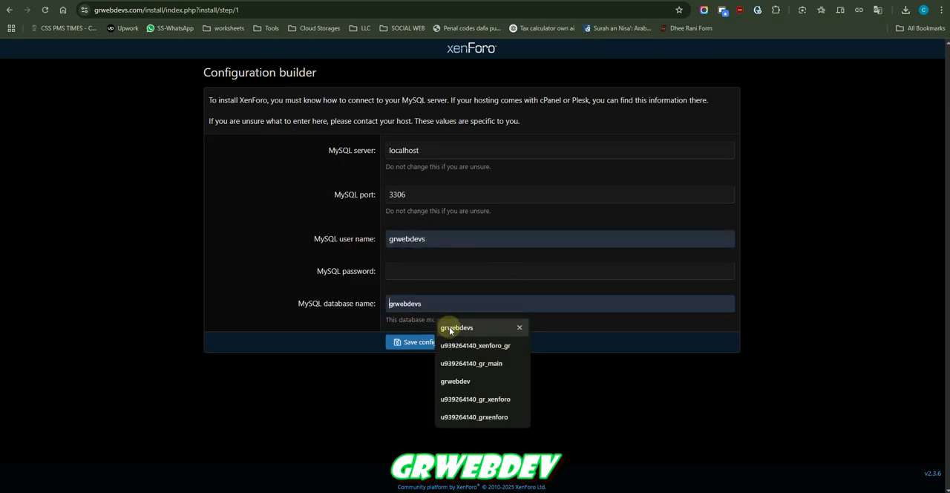
left_click(357, 280)
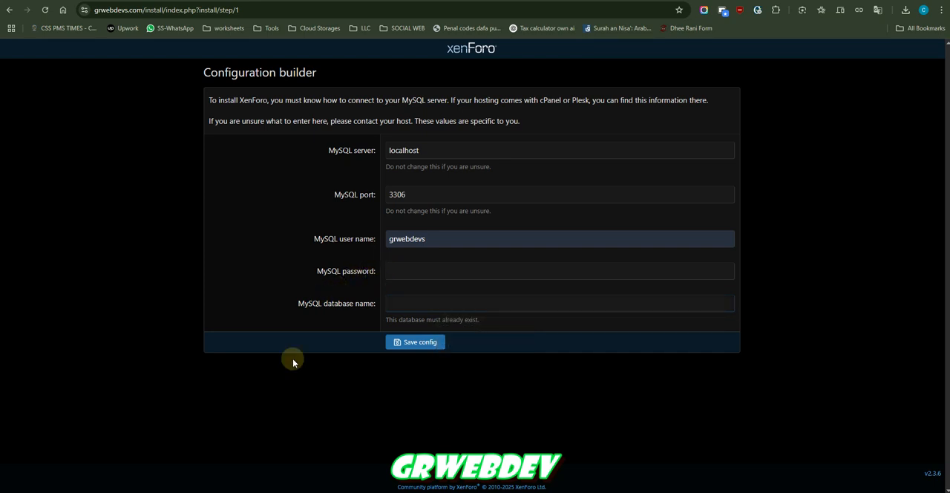
key("shift")
key("shift+F1")
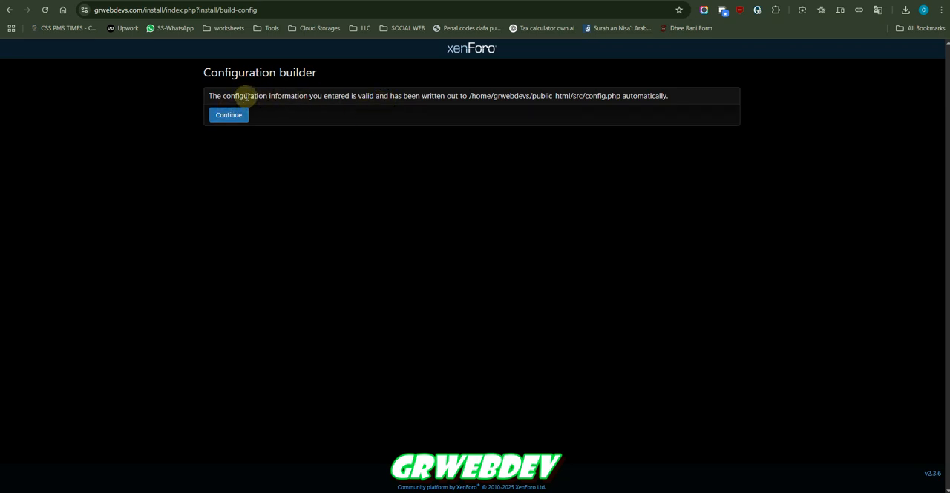
Continue through the configuration builder and verification pages and start installing XenForo.
left_click_drag(318, 95, 493, 110)
triple_click(541, 96)
left_click(443, 153)
left_click(230, 118)
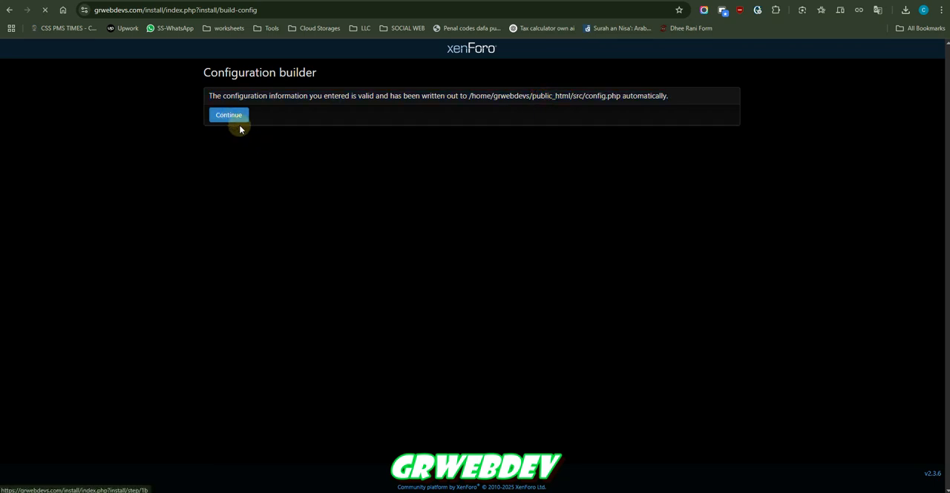
left_click_drag(258, 95, 440, 98)
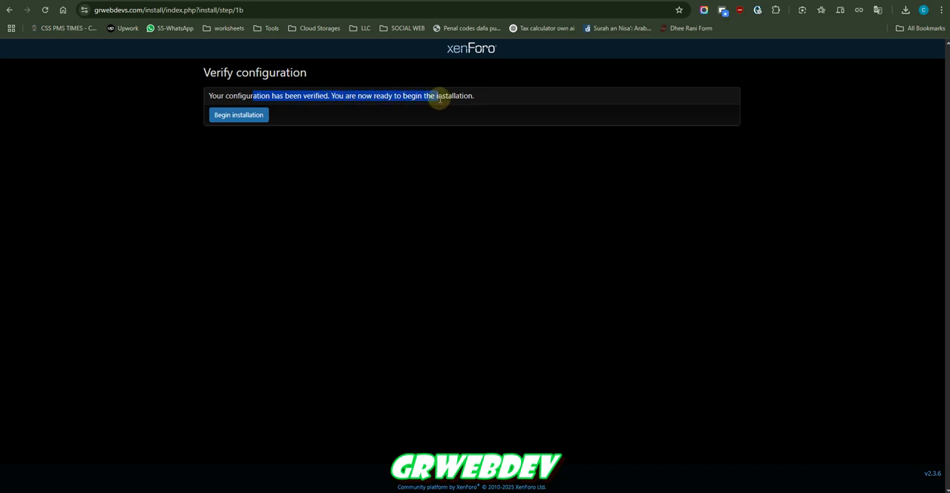
left_click(439, 98)
left_click(247, 120)
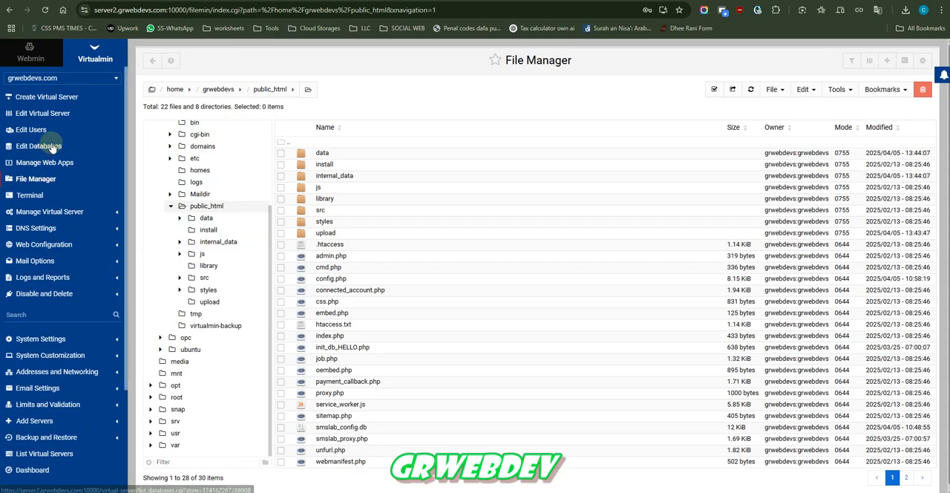
Open the form for creating a new database for grwebdevs.com in Virtualmin and expand its additional MariaDB options.
left_click(51, 148)
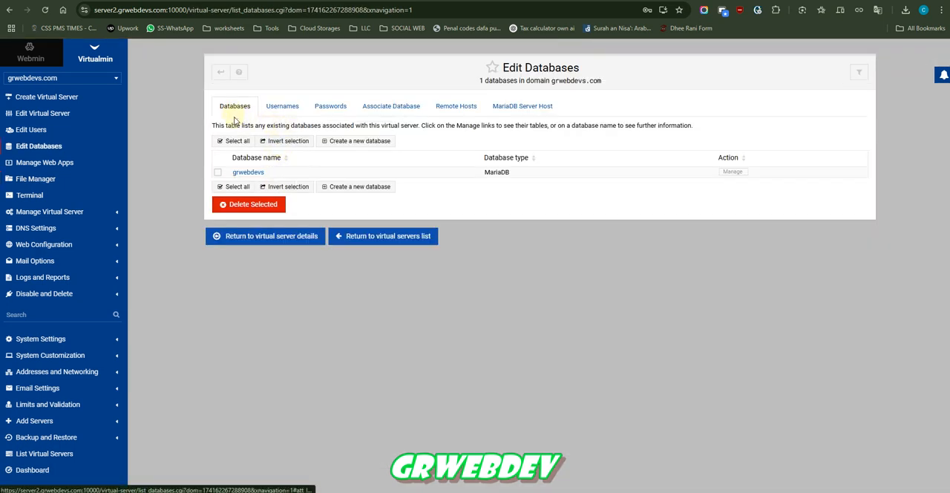
left_click(345, 145)
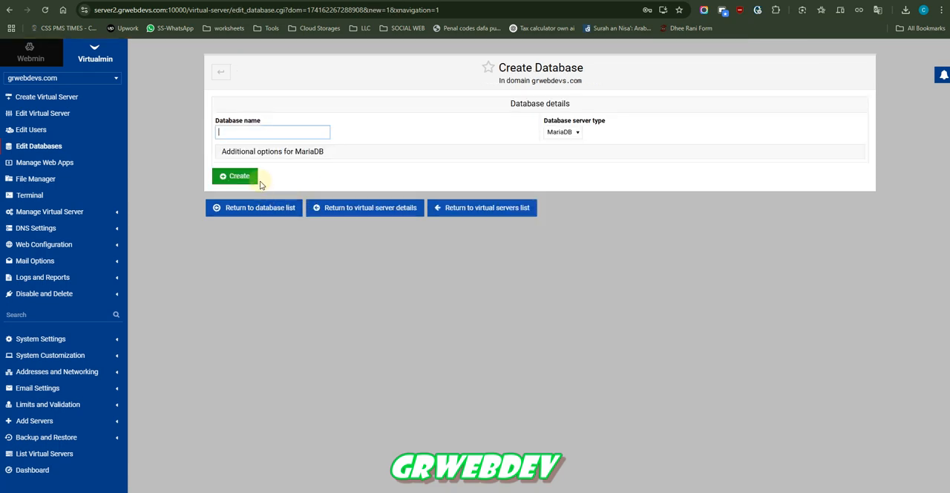
left_click(286, 154)
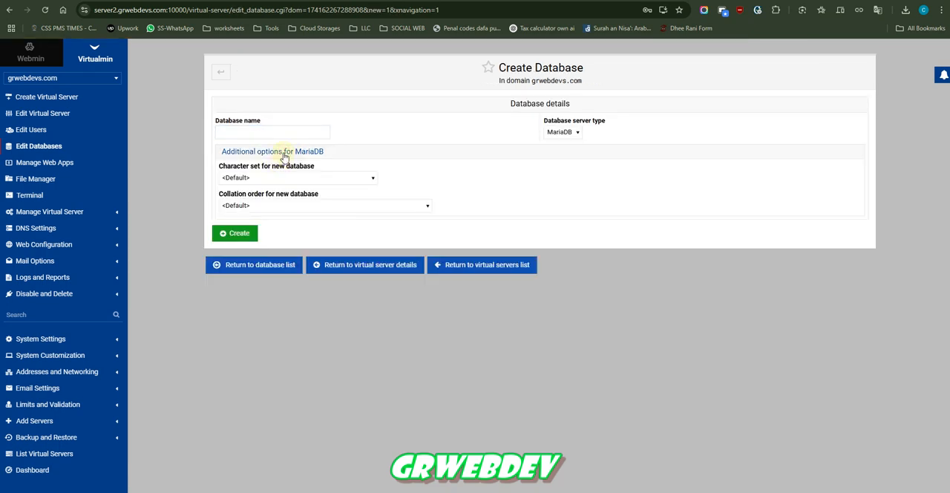
left_click(280, 153)
left_click(293, 152)
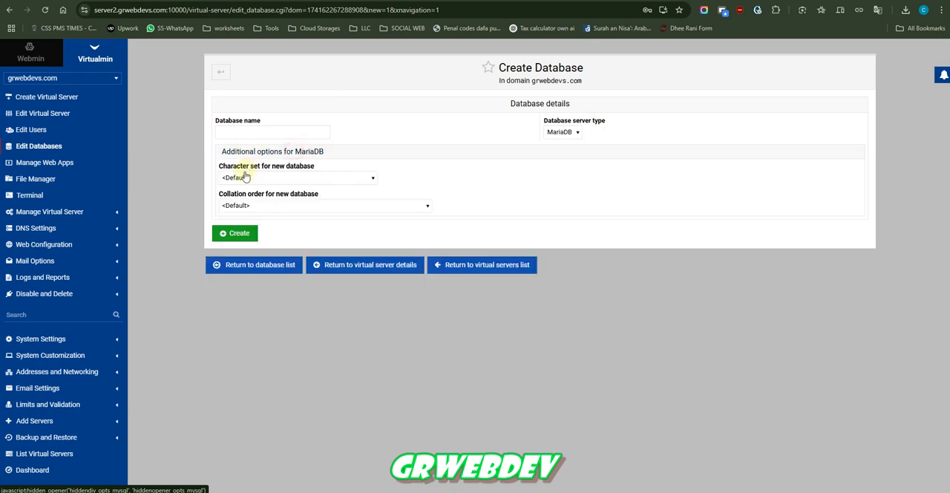
Review the new database's character set, collation, server type and name fields, and return to the database list without creating it.
left_click(253, 179)
left_click(252, 179)
left_click(237, 205)
left_click(236, 205)
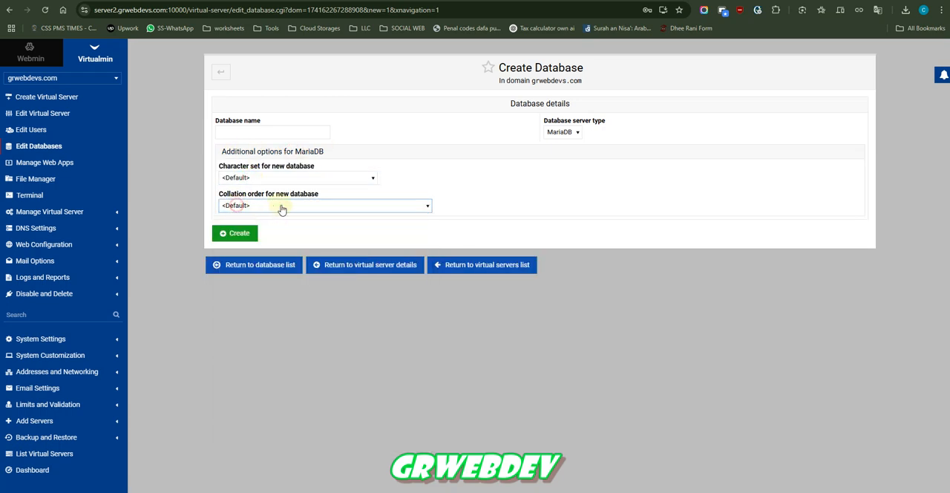
left_click(547, 133)
left_click(550, 133)
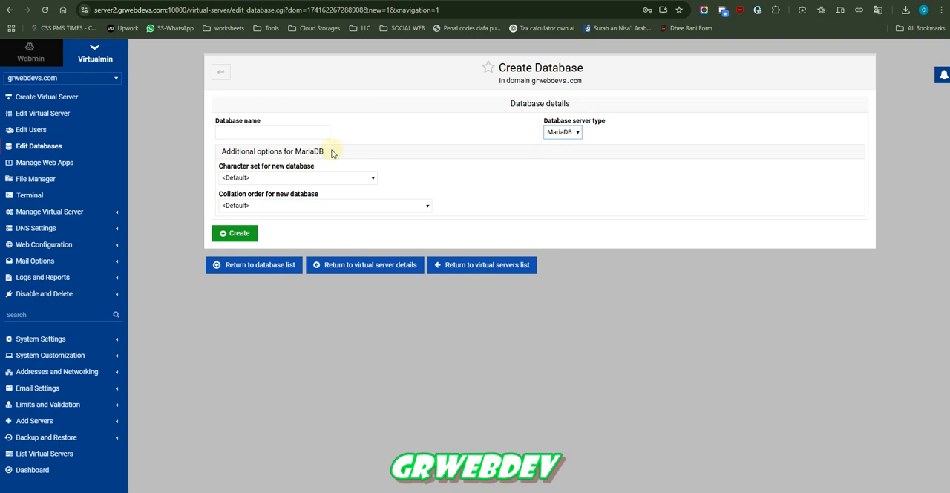
left_click(262, 132)
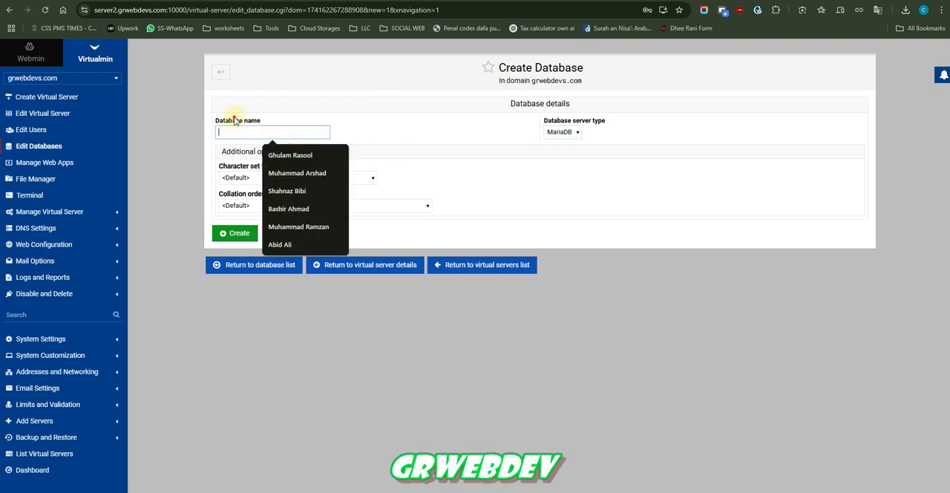
left_click_drag(233, 120, 236, 122)
left_click(235, 264)
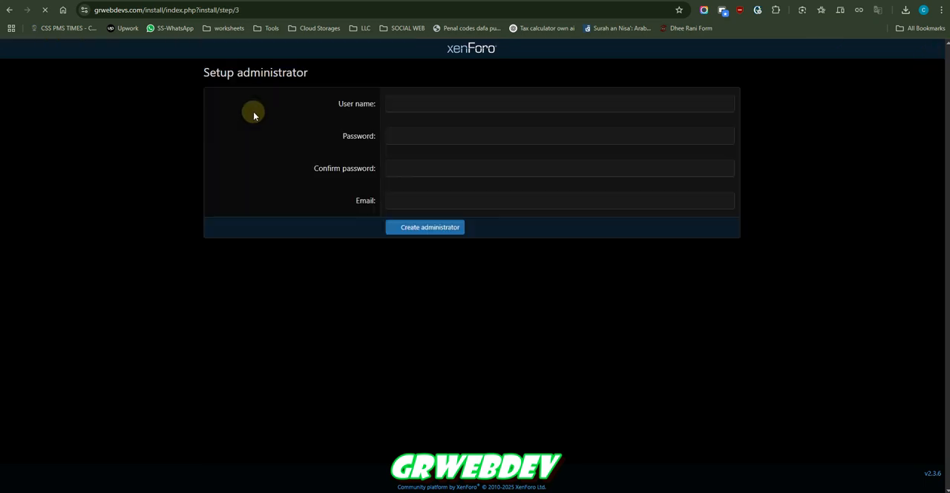
Create the XenForo administrator with a user name, confirmed password and e-mail, and update the browser's saved password.
left_click_drag(218, 72, 314, 70)
left_click(304, 86)
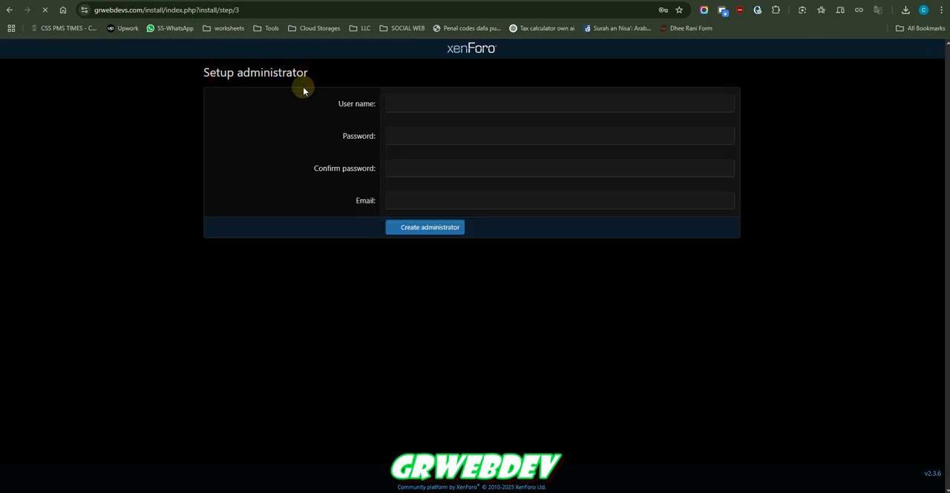
left_click(388, 103)
left_click(445, 141)
left_click(375, 170)
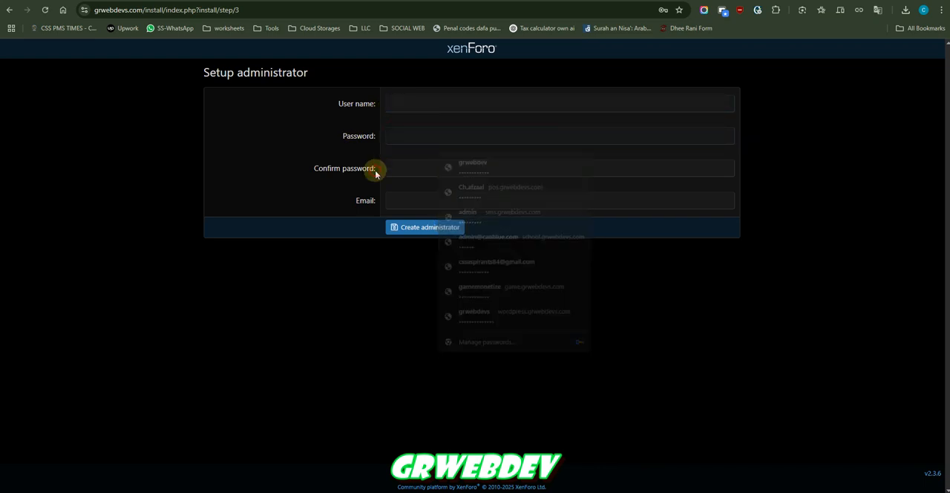
left_click(377, 200)
left_click(392, 203)
left_click(361, 209)
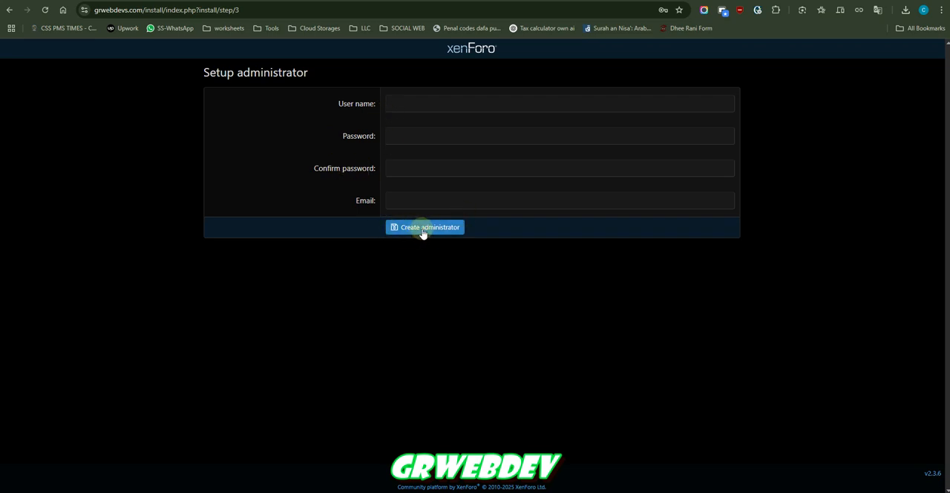
key("shift+F1")
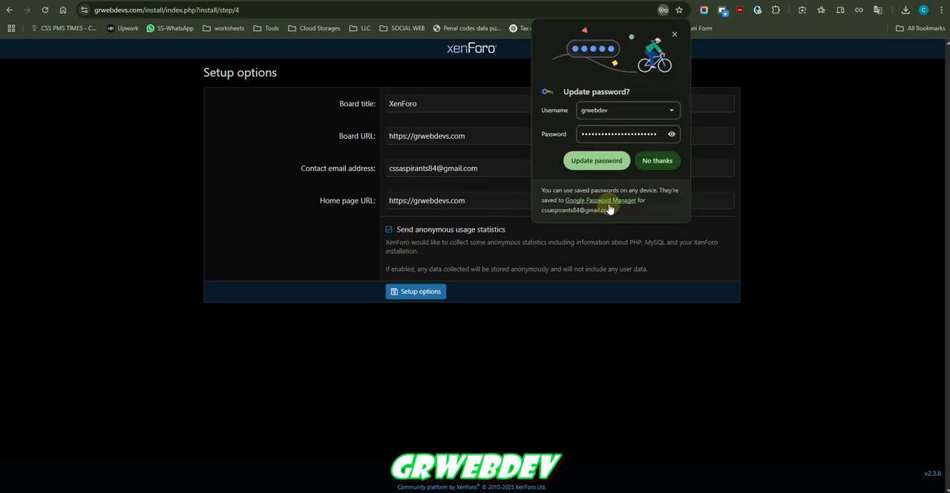
left_click(596, 160)
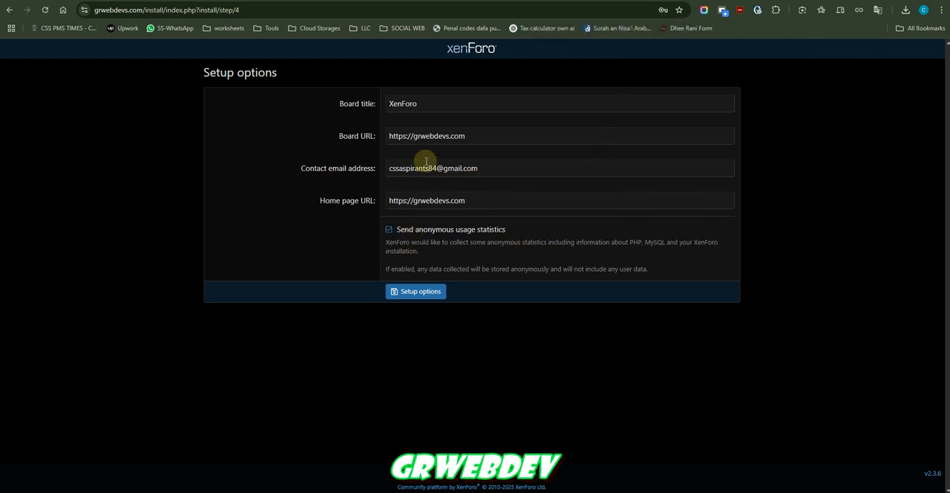
Set the board title to "GR WEB DEV | Buy and Download | Watch and Download | one line of code", keeping the prefilled URLs and contact e-mail.
type("G")
key("Down")
key("Return")
key("Tab")
Turn off sending anonymous usage statistics and submit the setup options to complete the installation.
key("Tab")
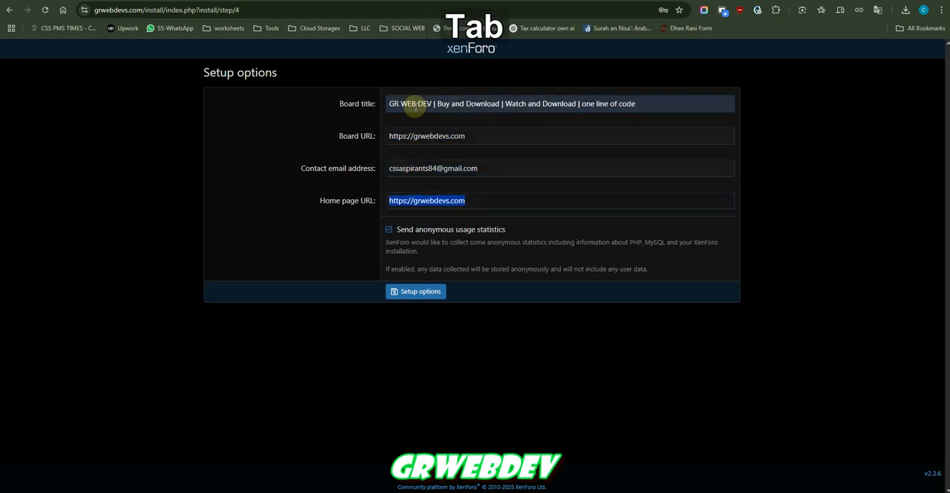
key("Tab")
key("space")
key("Tab")
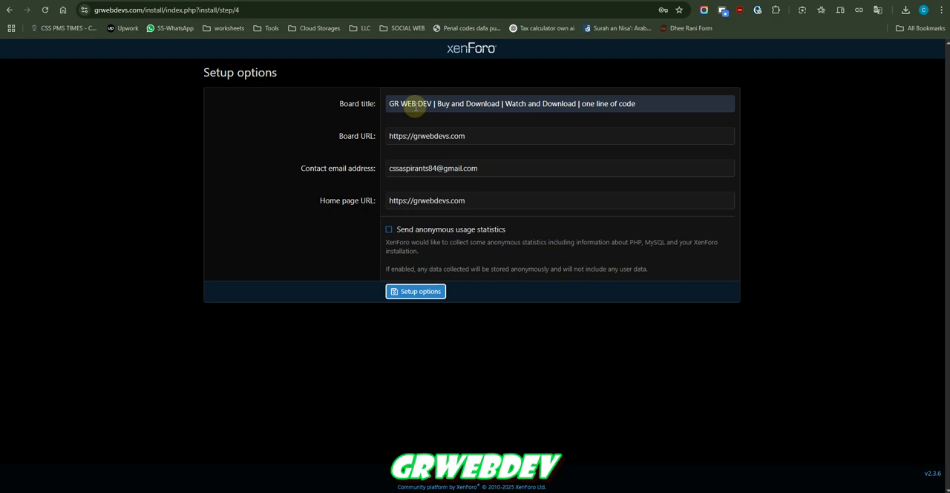
key("Return")
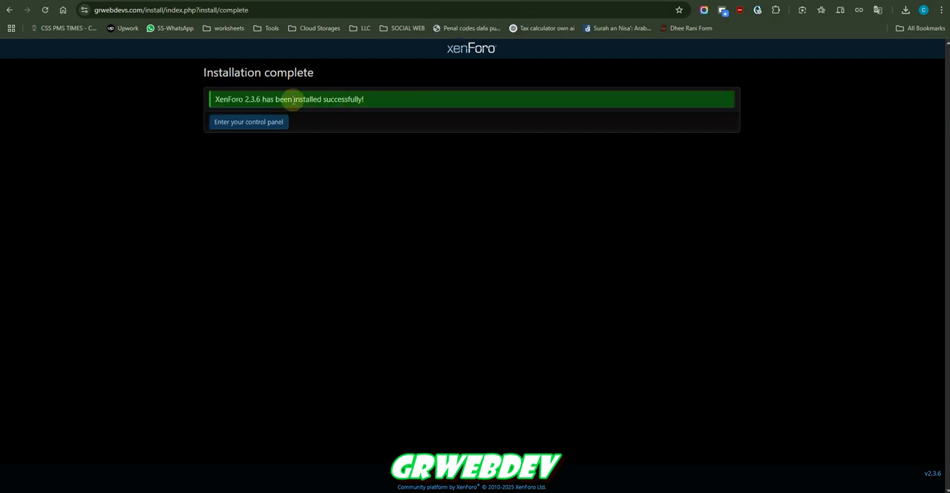
Enter the forum's admin control panel and review the server environment report on its dashboard.
left_click(251, 123)
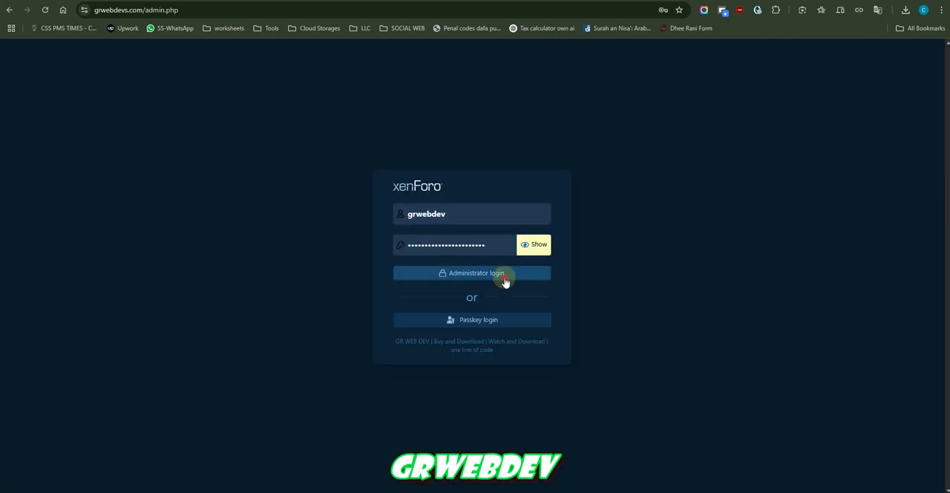
left_click(504, 281)
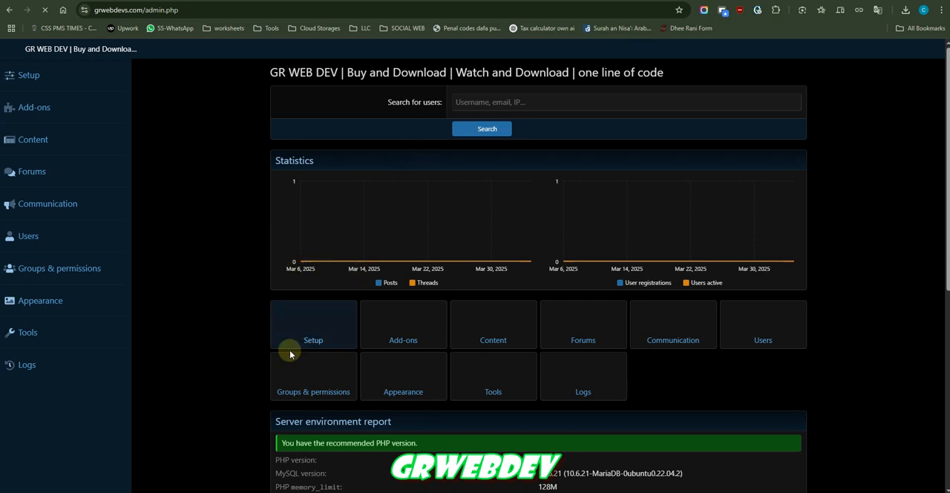
scroll(290, 354, "down", 5)
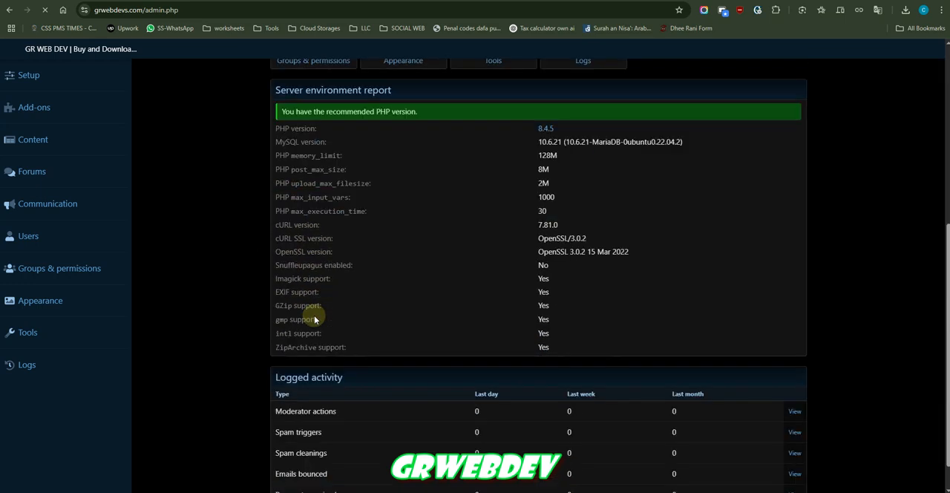
scroll(252, 351, "up", 5)
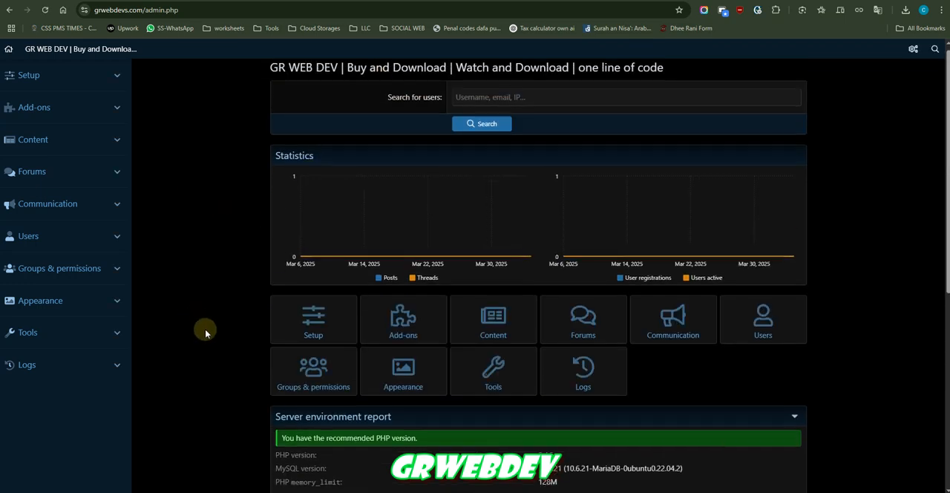
scroll(203, 326, "down", 5)
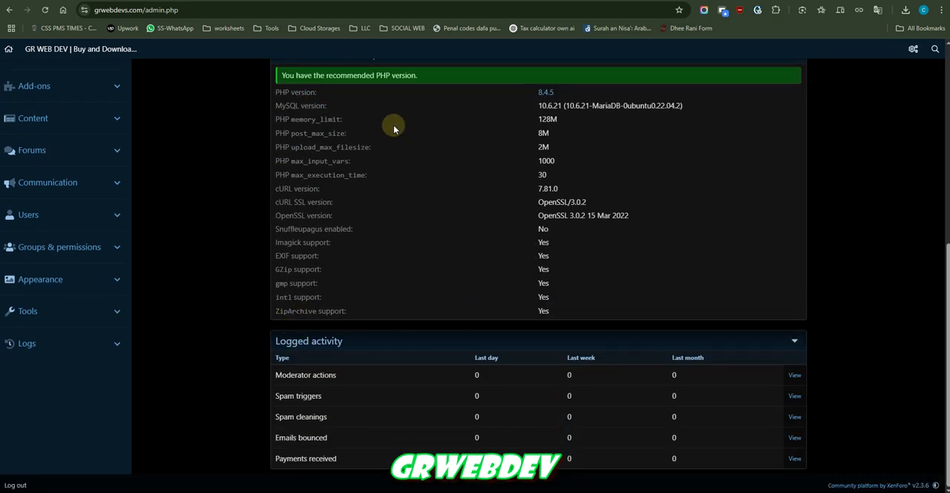
left_click_drag(285, 93, 556, 315)
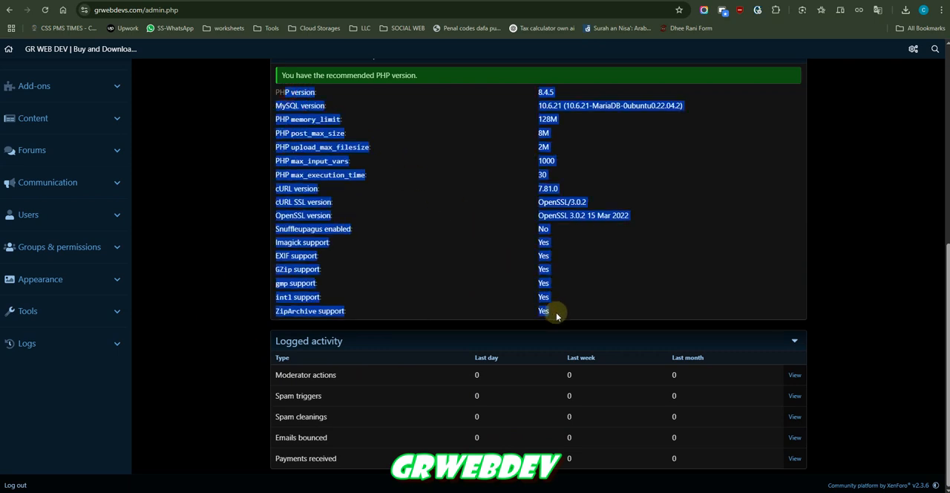
left_click(557, 320)
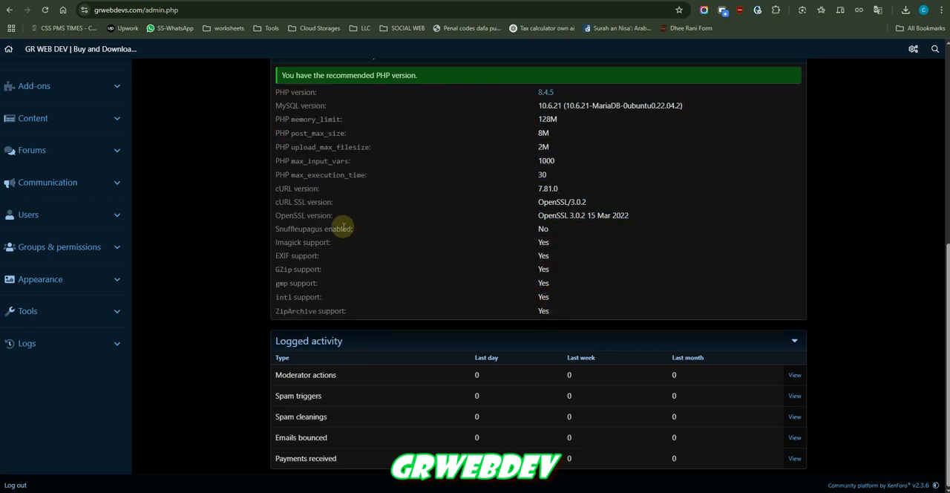
scroll(563, 199, "up", 5)
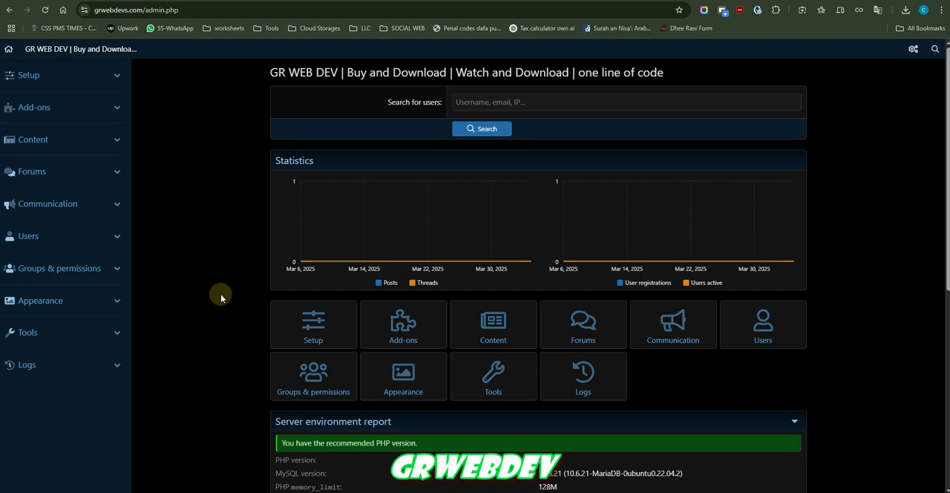
mouse_move(270, 72)
left_mouse_down()
mouse_move(342, 78)
mouse_move(275, 75)
left_mouse_up()
left_click(342, 79)
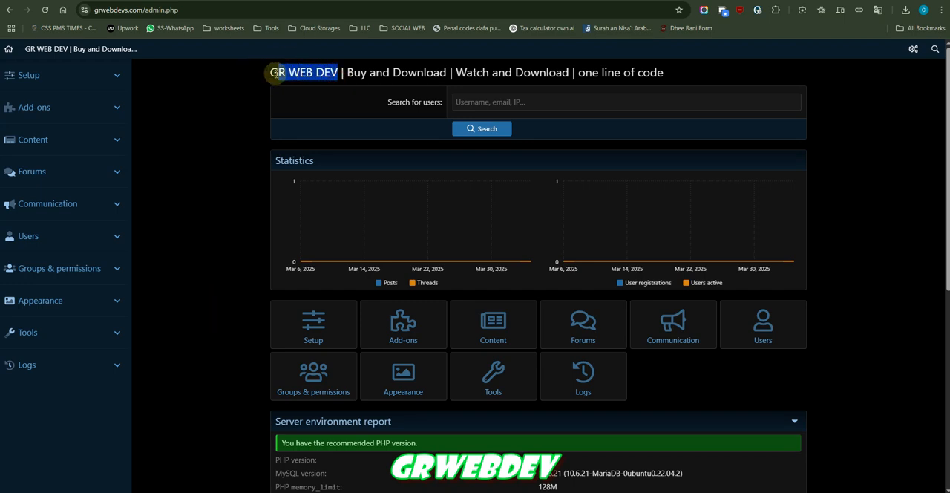
left_click(268, 78)
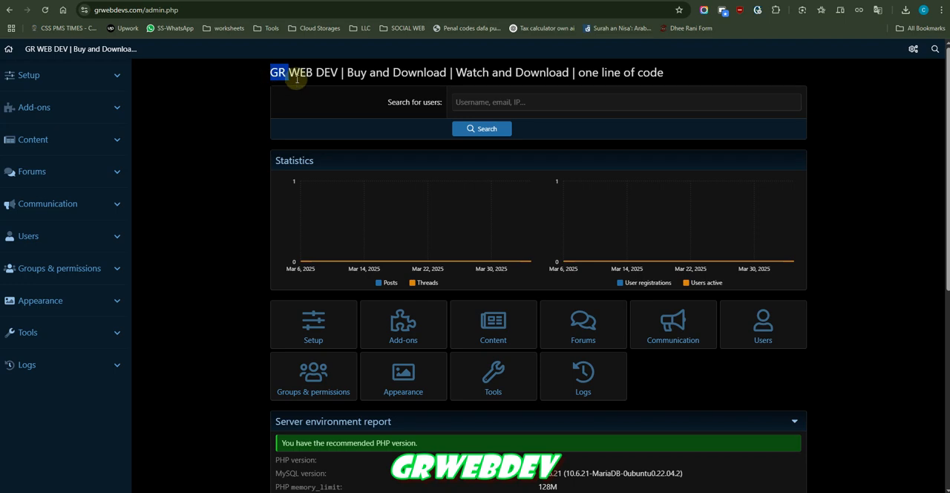